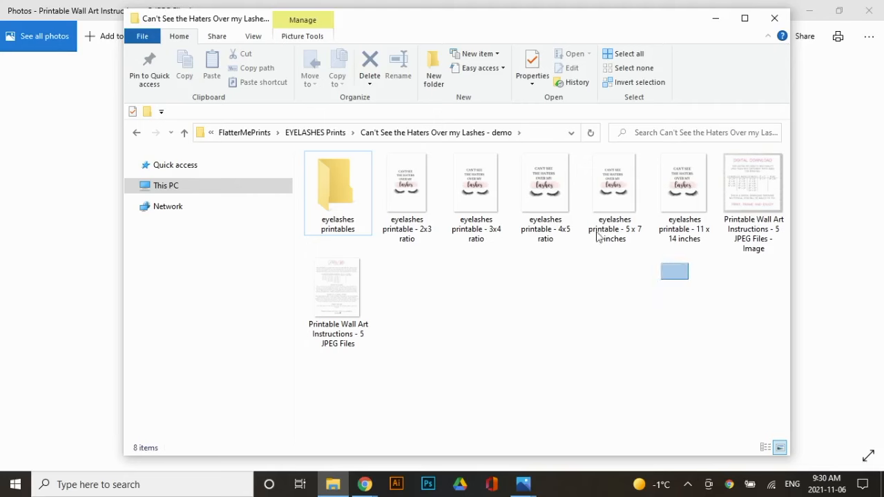
# Move the five eyelashes printable images into the "eyelashes printables" folder and compress that folder into a zip file with the same name.
pyautogui.moveTo(546, 183); pyautogui.dragTo(341, 196)
pyautogui.rightClick(337, 181)
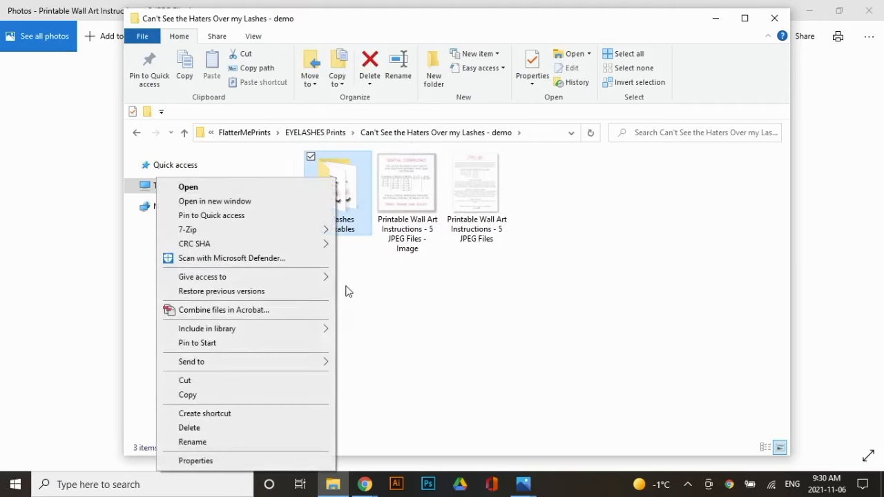
pyautogui.moveTo(290, 361)
pyautogui.click(392, 375)
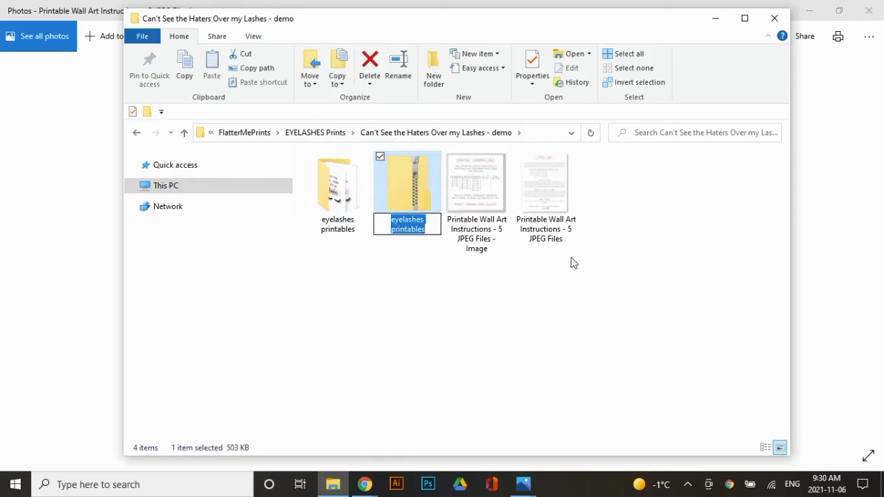
pyautogui.click(405, 192)
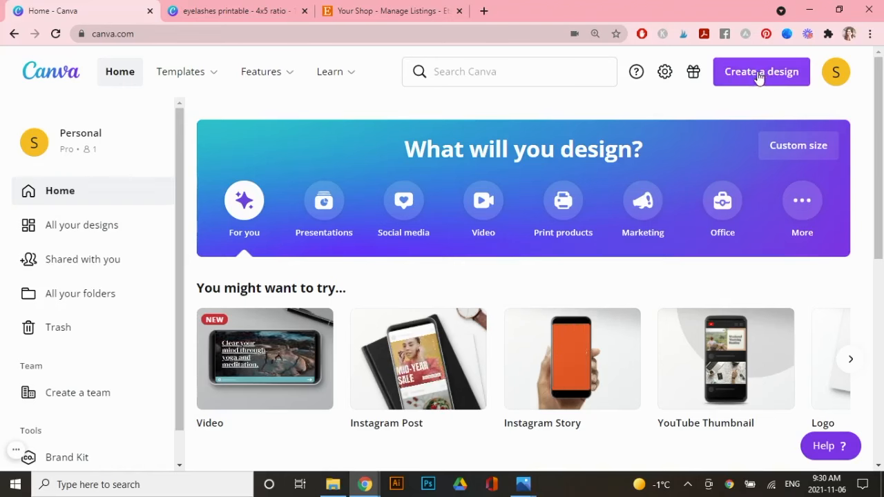
# Switch to Canva and create a custom-size design of 2000 x 2000 px.
pyautogui.click(760, 74)
pyautogui.click(740, 171)
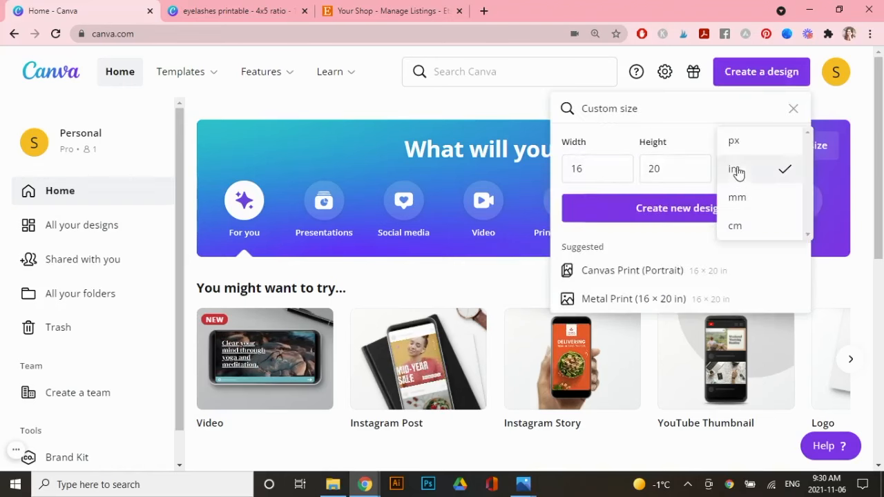
pyautogui.click(734, 140)
pyautogui.doubleClick(617, 166)
pyautogui.write('2000')
pyautogui.doubleClick(672, 167)
pyautogui.write('2000')
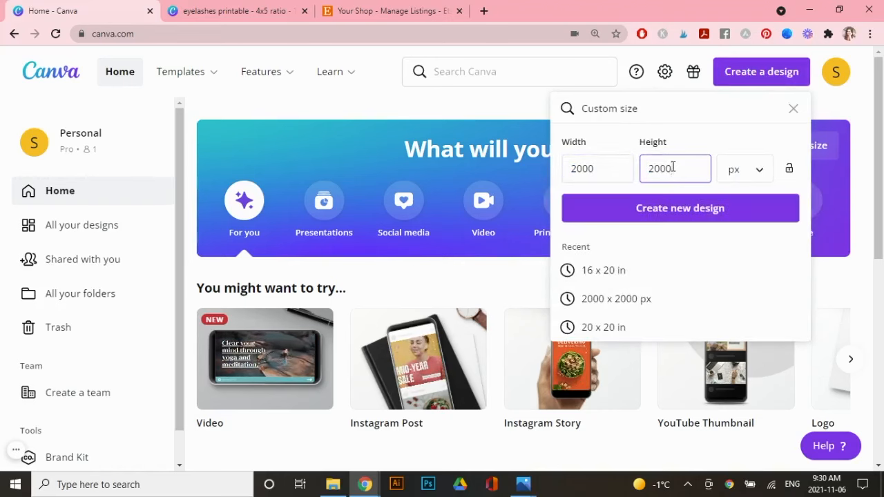
pyautogui.click(684, 208)
# Place the uploaded blank-frame mockup photo, enlarge it to fill the page, and shift its crop so the frame sits near the centre.
pyautogui.click(27, 215)
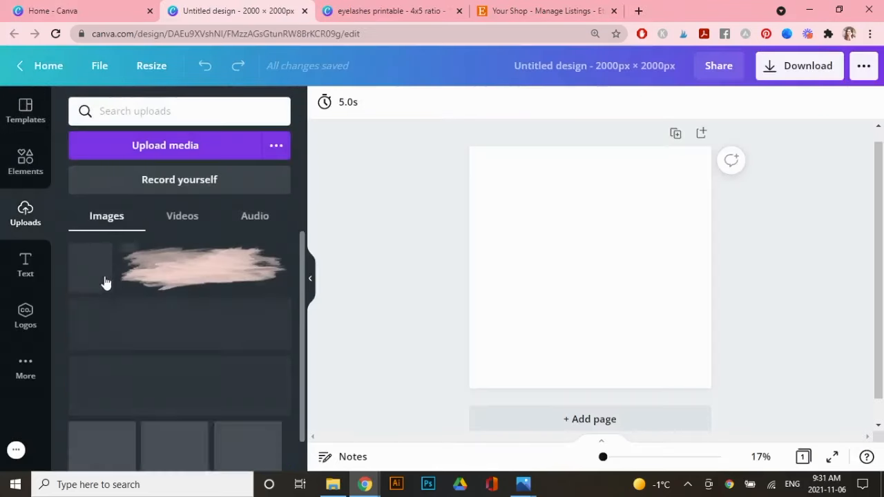
pyautogui.click(105, 282)
pyautogui.moveTo(515, 171); pyautogui.dragTo(441, 114)
pyautogui.moveTo(669, 354); pyautogui.dragTo(702, 377)
pyautogui.moveTo(614, 257); pyautogui.dragTo(630, 255)
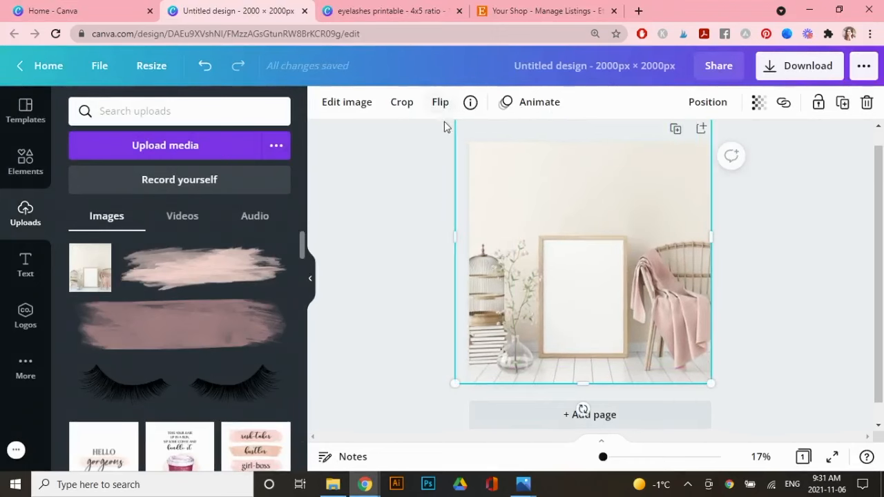
pyautogui.doubleClick(642, 336)
pyautogui.moveTo(640, 335); pyautogui.dragTo(654, 287)
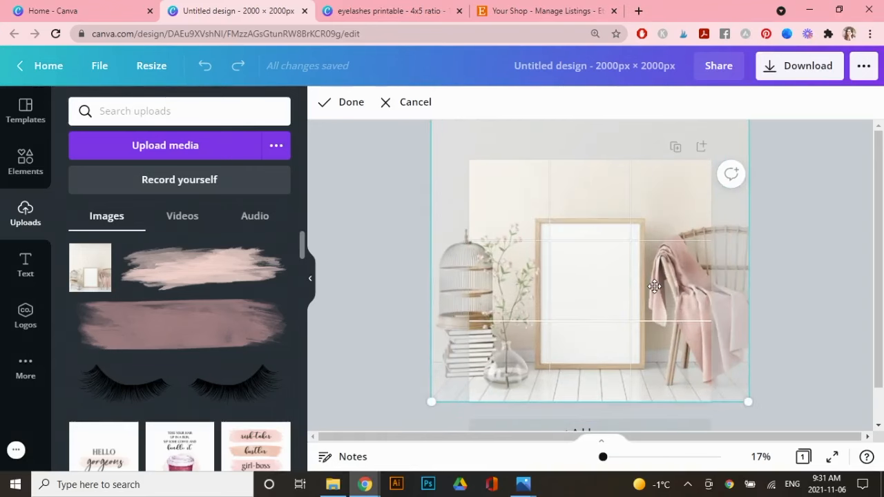
pyautogui.click(827, 281)
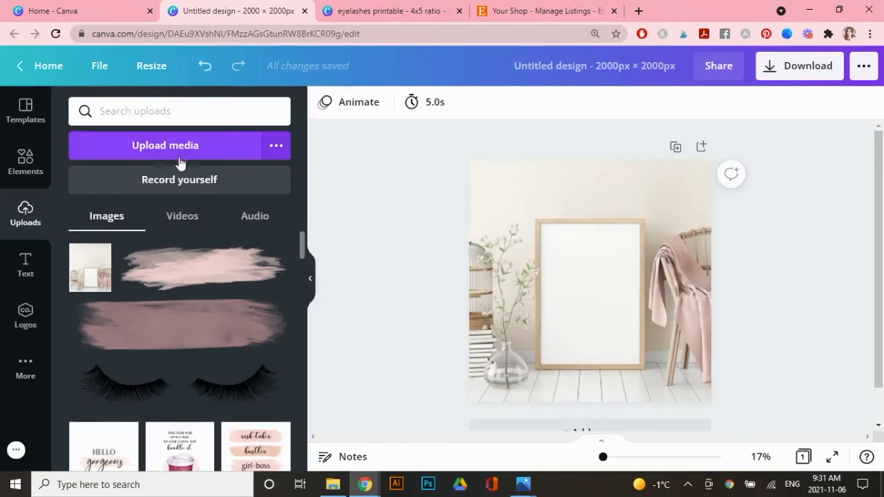
# Upload the "Can't see the haters over my lashes" print, add it to the page, and resize it to fit inside the mockup frame.
pyautogui.click(181, 146)
pyautogui.doubleClick(517, 199)
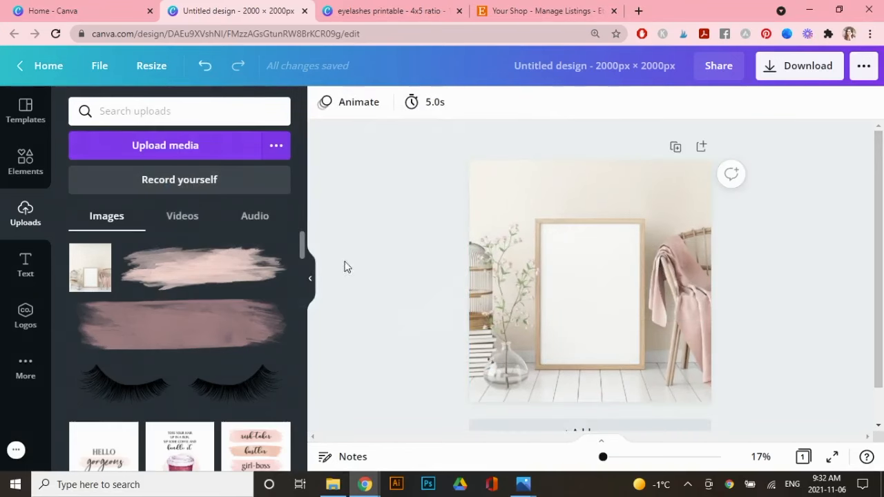
pyautogui.click(83, 261)
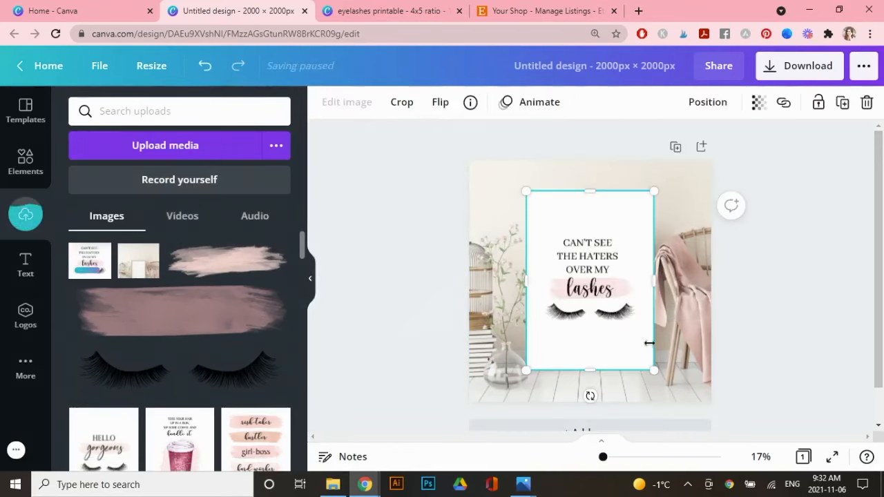
pyautogui.moveTo(530, 194); pyautogui.dragTo(573, 255)
pyautogui.moveTo(608, 301); pyautogui.dragTo(580, 271)
pyautogui.scroll(3, 554, 284)
pyautogui.scroll(-3, 691, 360)
pyautogui.moveTo(682, 336); pyautogui.dragTo(716, 380)
pyautogui.scroll(-3, 680, 318)
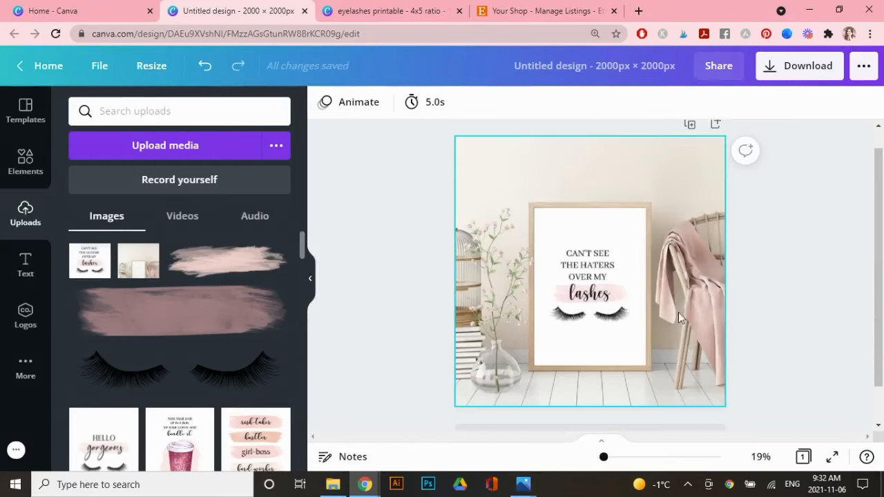
# Add a pink circle, shrink it, and place it at the mockup's lower-right corner beside the frame.
pyautogui.click(26, 161)
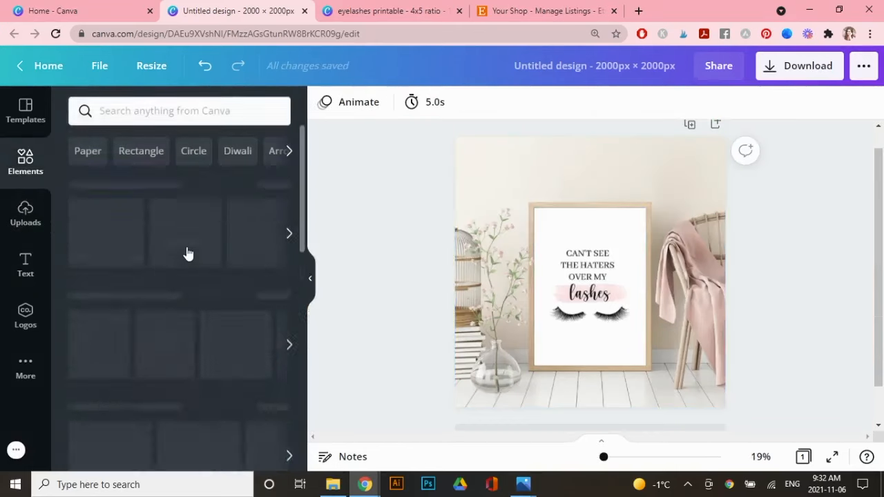
pyautogui.click(93, 234)
pyautogui.moveTo(559, 259); pyautogui.dragTo(593, 278)
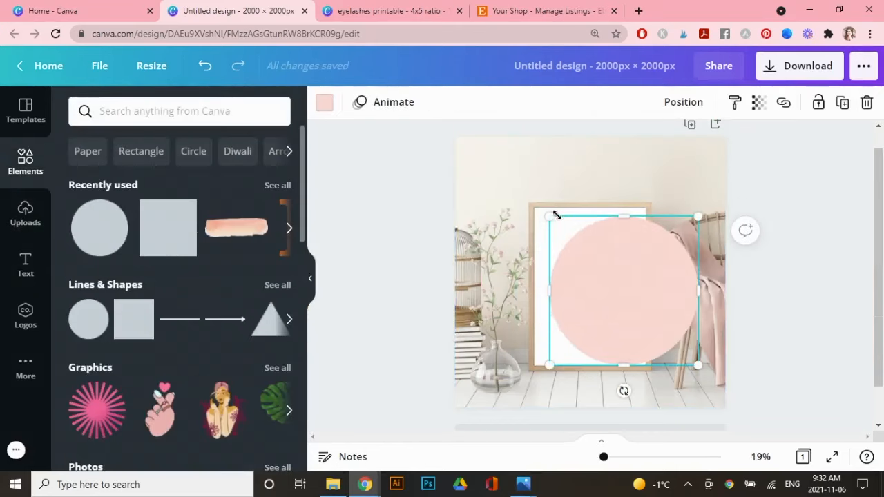
pyautogui.moveTo(557, 216); pyautogui.dragTo(624, 291)
pyautogui.moveTo(663, 316); pyautogui.dragTo(680, 344)
# Add a heading reading "DIGITAL DOWNLOAD" on the pink circle.
pyautogui.click(26, 264)
pyautogui.click(117, 199)
pyautogui.press('capslock')
pyautogui.write('DIGITAL DOWNLOAD')
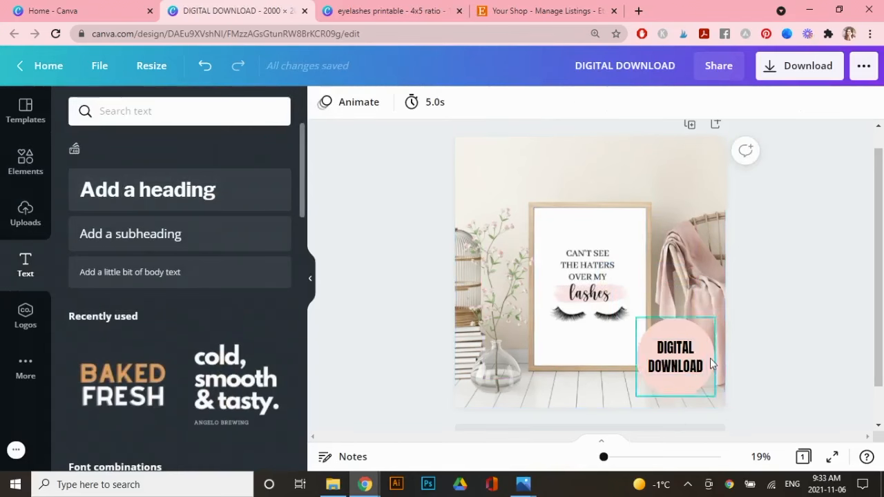
# Download the finished mockup as a JPG at 2000 x 2000 px.
pyautogui.click(802, 66)
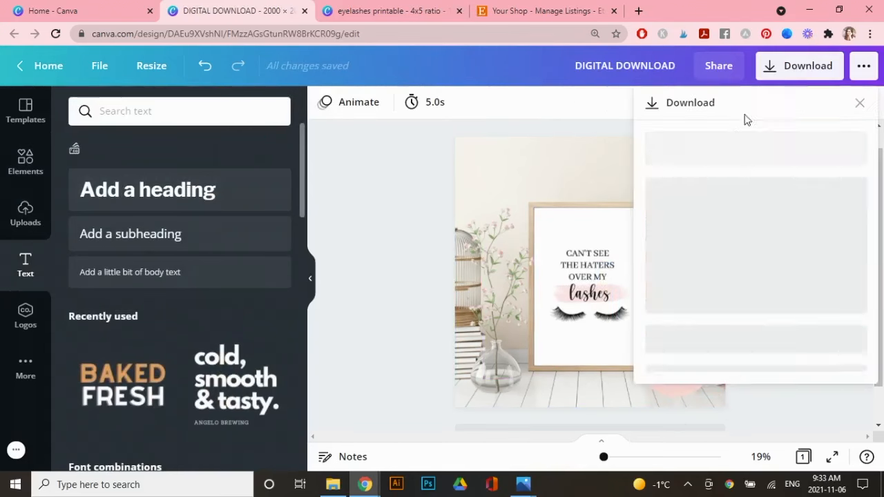
pyautogui.click(740, 169)
pyautogui.click(686, 206)
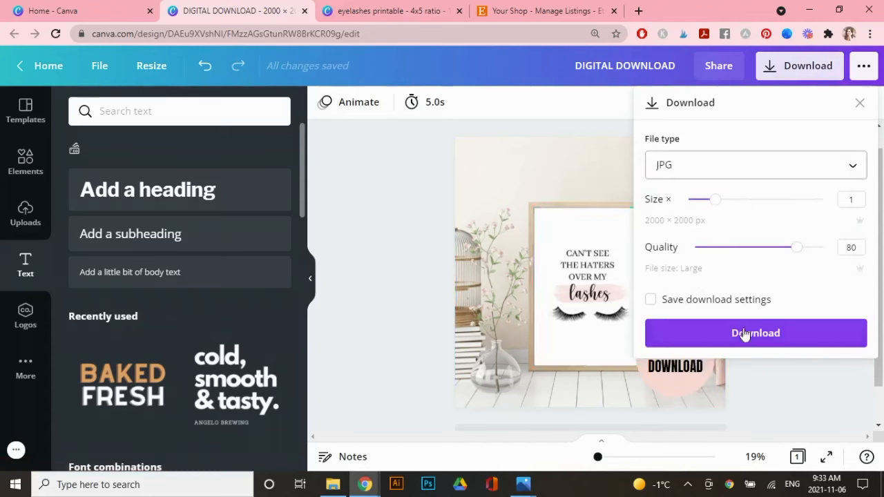
pyautogui.click(758, 335)
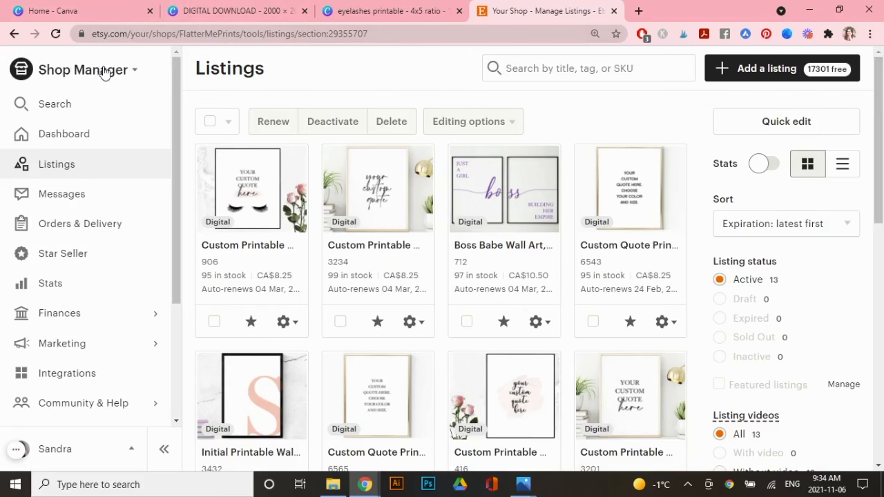
# Start a new Etsy listing and upload the eyelashes mockup image and the "Printable Wall Art Instructions - 5 JPEG Files - Image" as its photos.
pyautogui.click(762, 73)
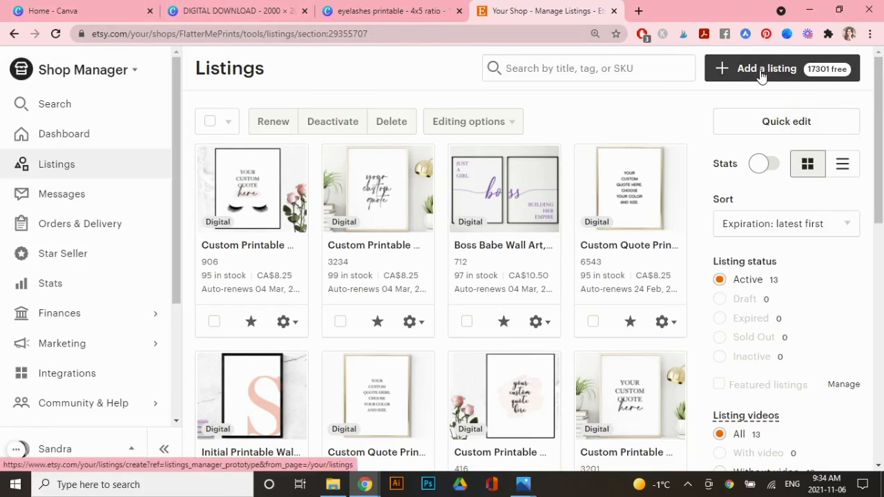
pyautogui.click(419, 231)
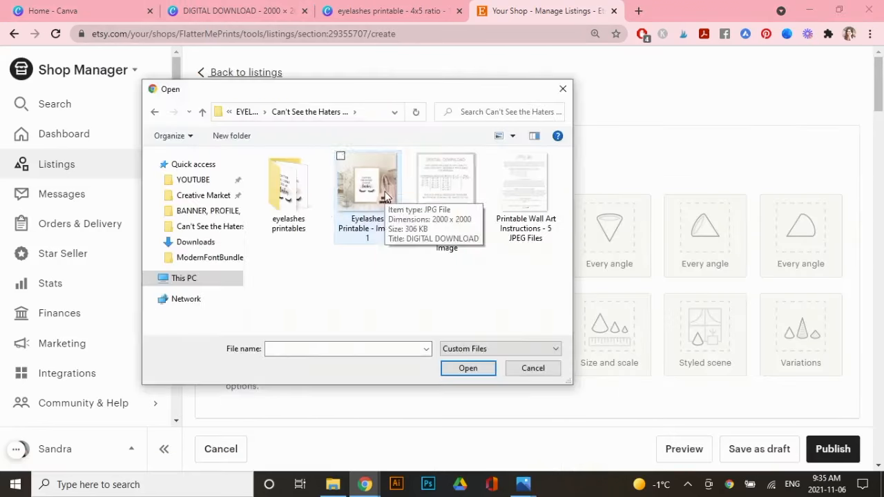
pyautogui.doubleClick(375, 187)
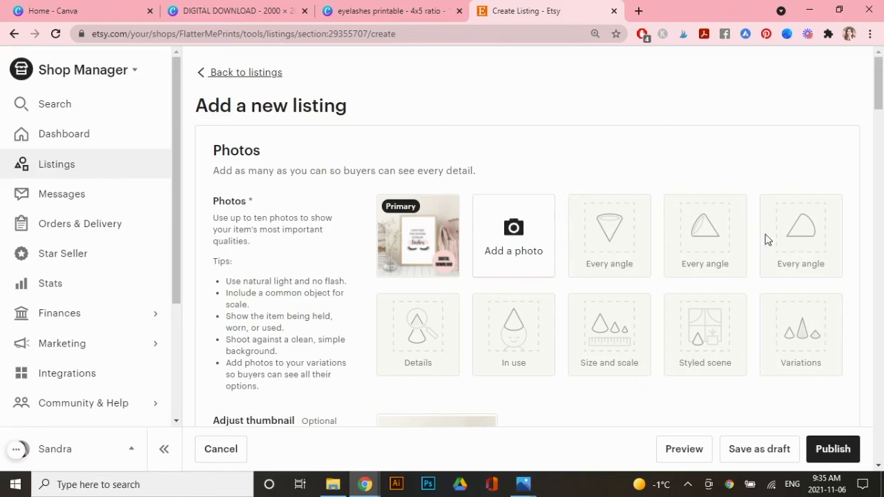
pyautogui.click(522, 237)
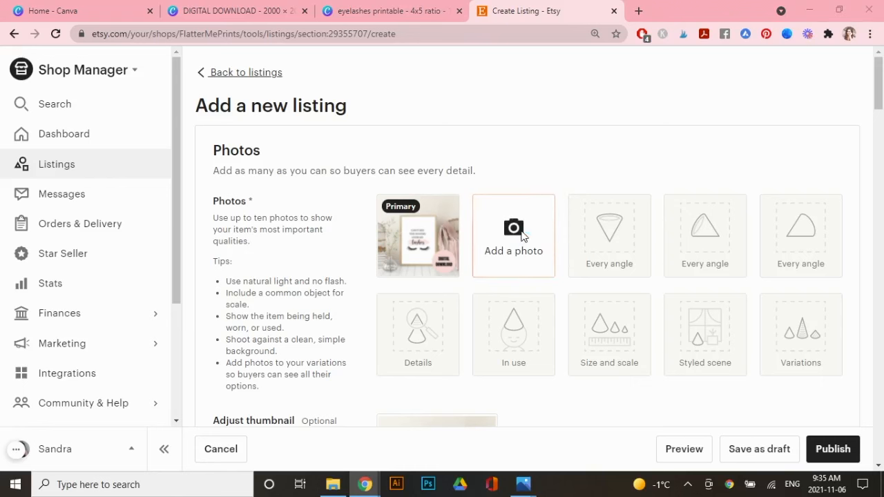
pyautogui.doubleClick(452, 199)
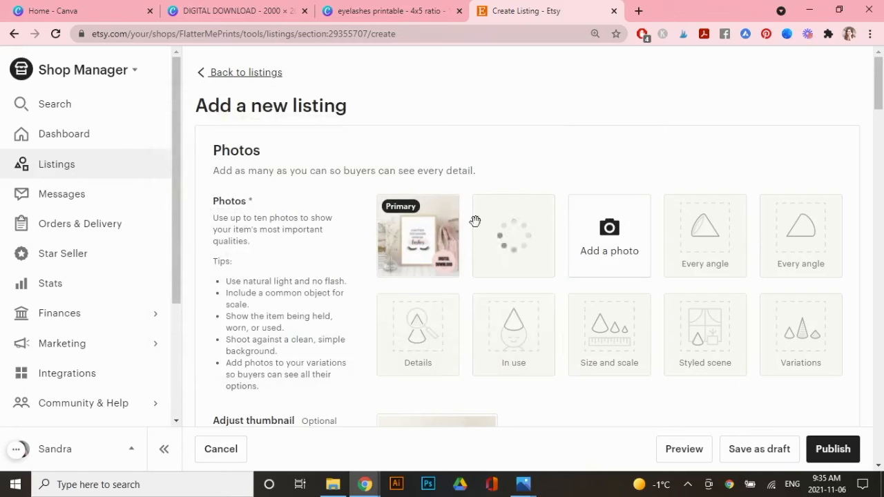
# Enter "Eyelashes Printable Wall Art" as the listing title.
pyautogui.moveTo(880, 98); pyautogui.dragTo(882, 185)
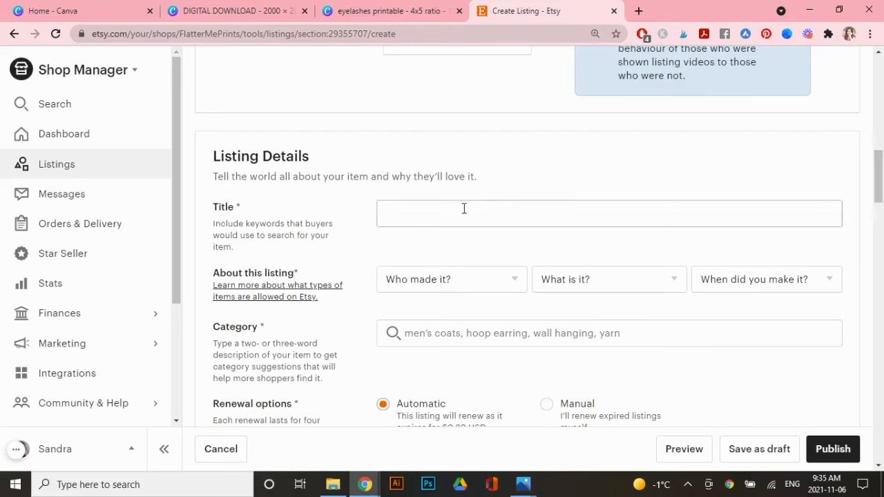
pyautogui.click(556, 208)
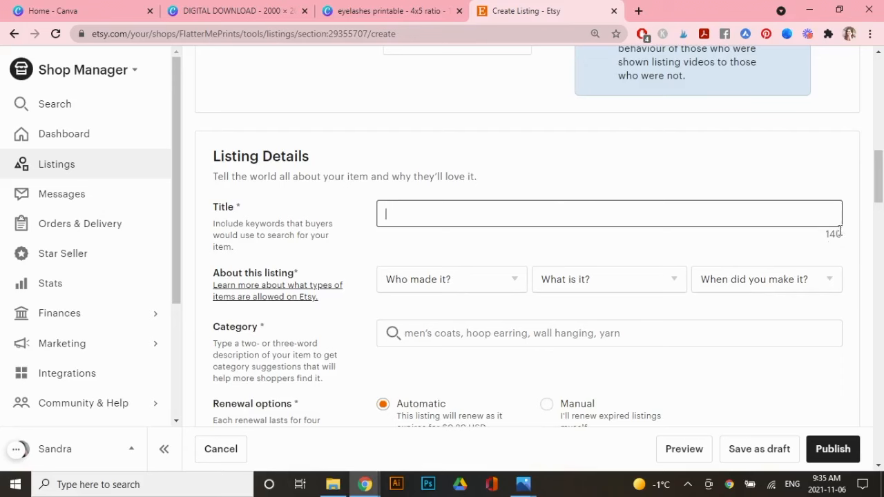
pyautogui.write('Eyelashes Printable Wall Ar')
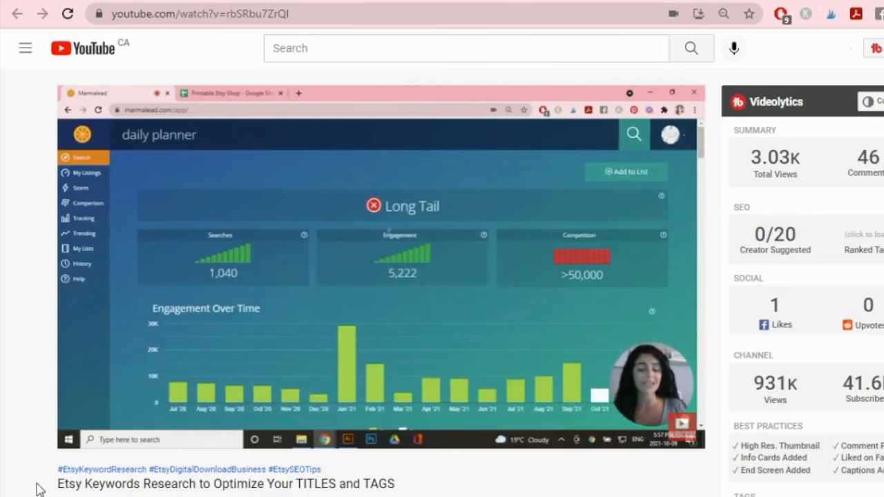
pyautogui.moveTo(59, 484); pyautogui.dragTo(395, 487)
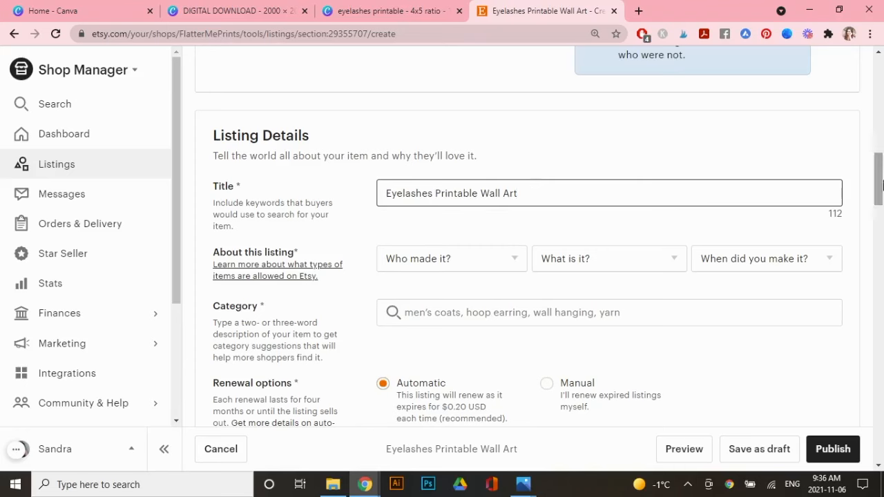
# Fill in the listing's About details as made by "I did", "A finished product", and "2020 - 2021".
pyautogui.scroll(-1, 716, 172)
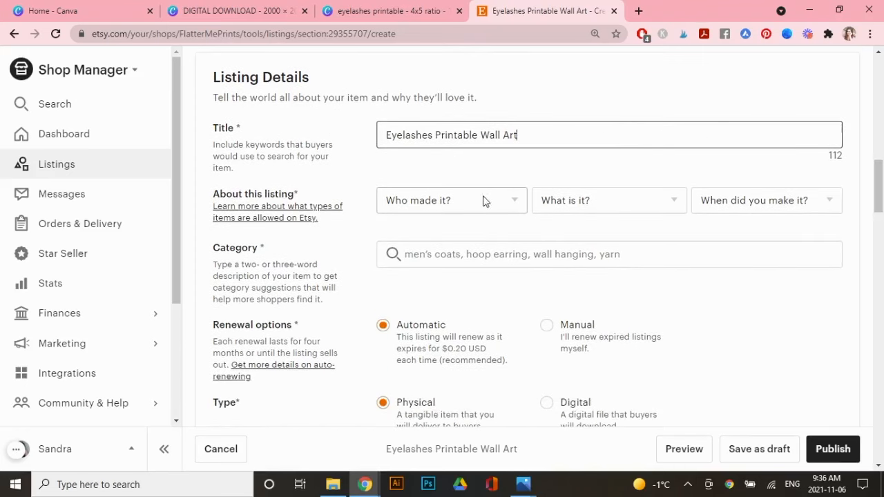
pyautogui.click(591, 167)
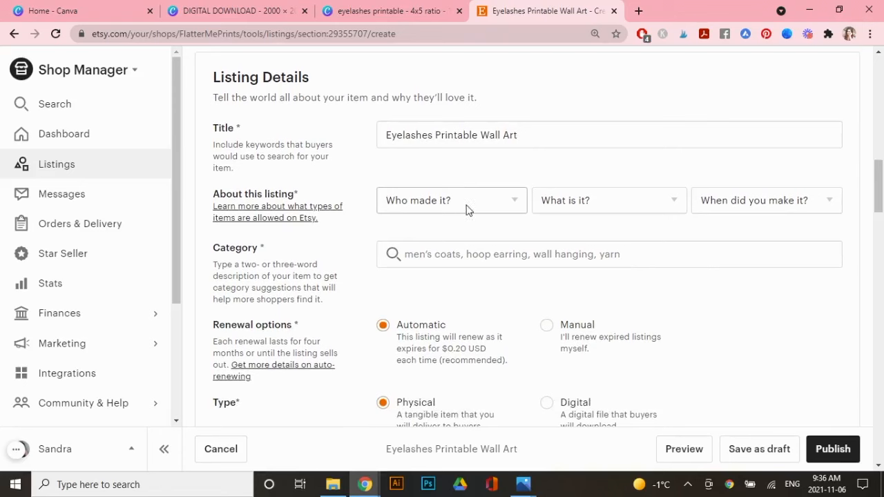
pyautogui.click(492, 207)
pyautogui.click(434, 260)
pyautogui.click(657, 204)
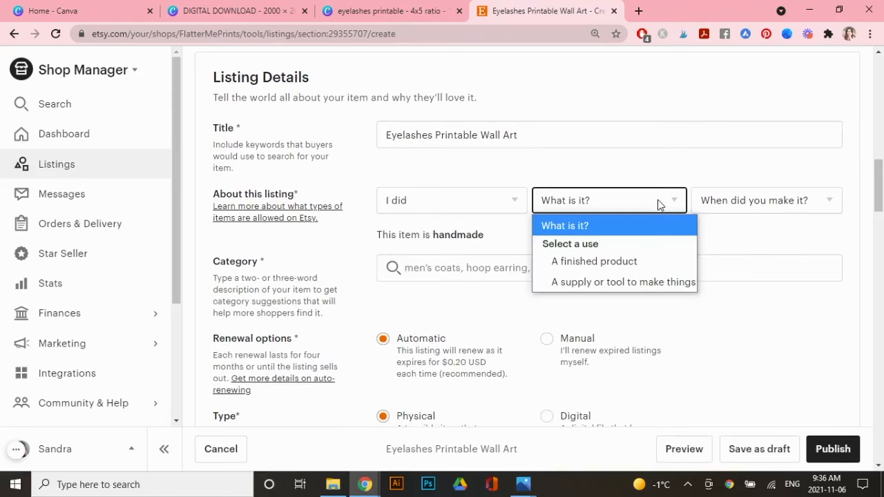
pyautogui.click(592, 261)
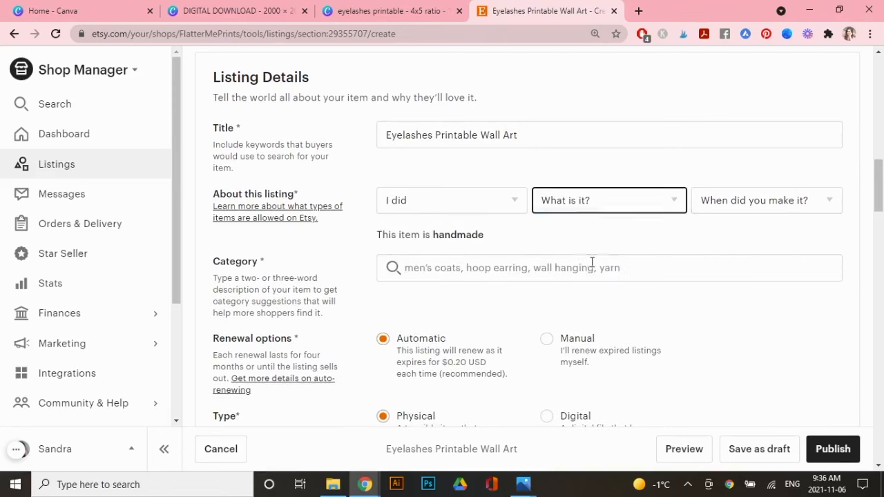
pyautogui.click(815, 208)
pyautogui.click(751, 297)
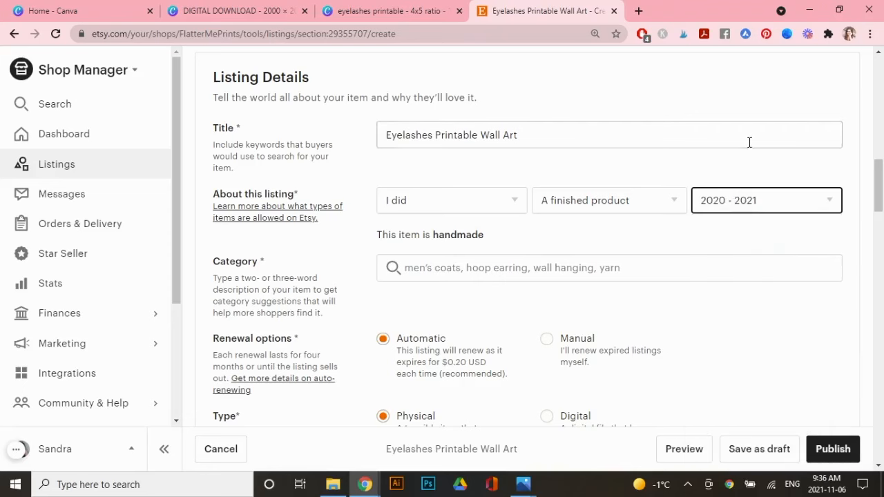
# Set the listing type to Digital and search for "Digital Prints" to choose the Wall Hangings category under Wall Decor.
pyautogui.scroll(-1, 879, 207)
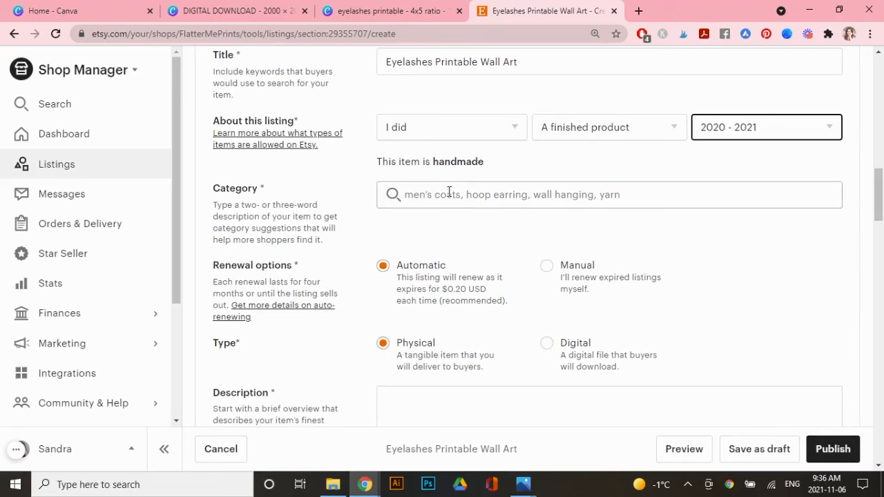
pyautogui.click(548, 346)
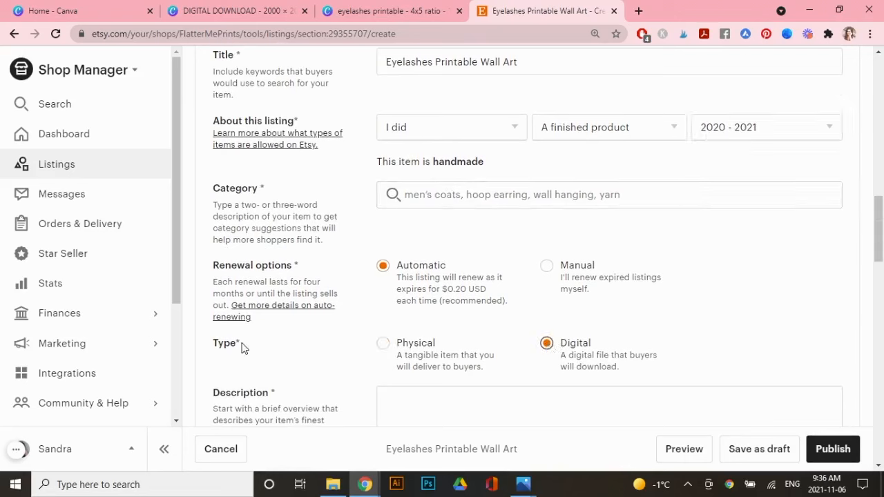
pyautogui.click(440, 195)
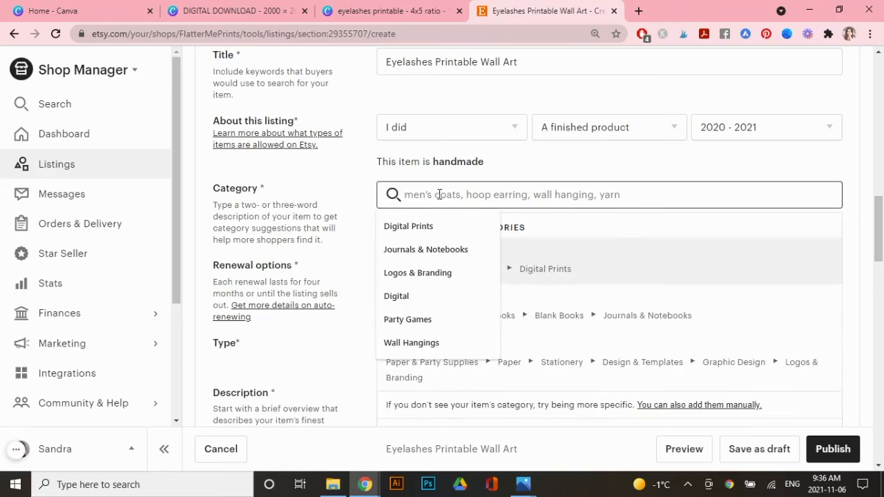
pyautogui.click(409, 226)
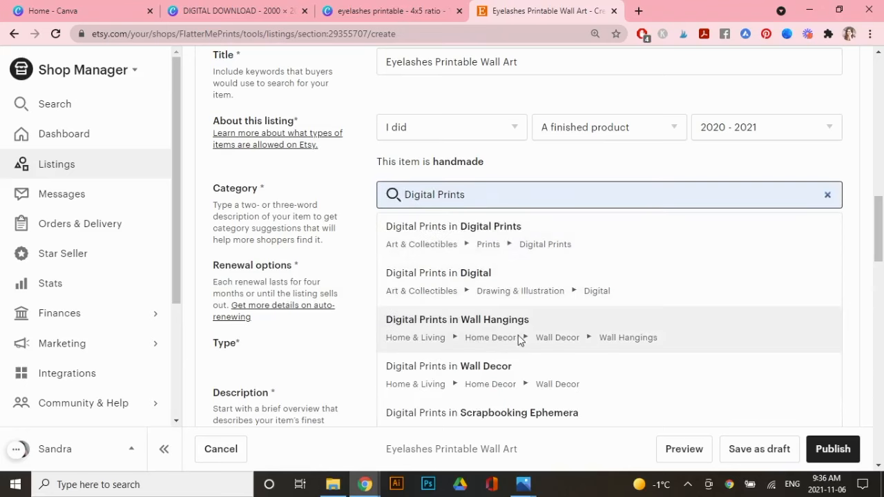
pyautogui.click(518, 339)
# Set the listing's primary colour to Pink and its secondary colour to Black.
pyautogui.scroll(-4, 492, 132)
pyautogui.click(492, 132)
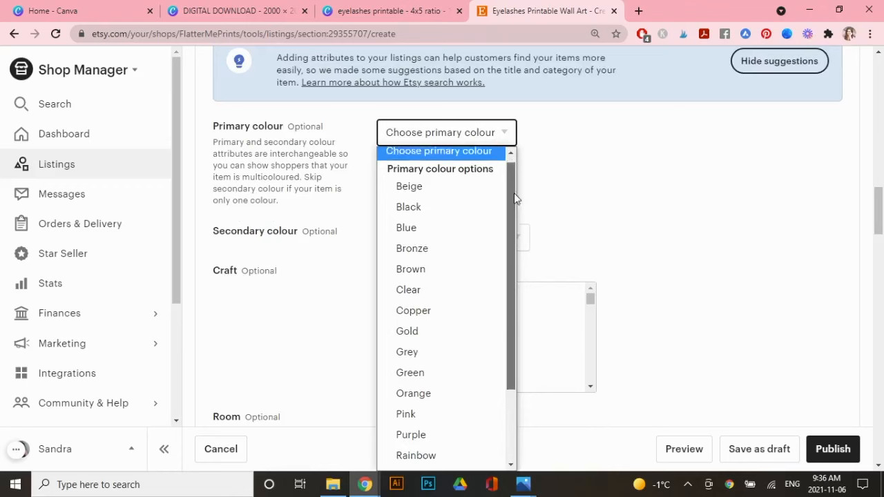
pyautogui.moveTo(514, 194); pyautogui.dragTo(516, 264)
pyautogui.click(433, 321)
pyautogui.click(503, 241)
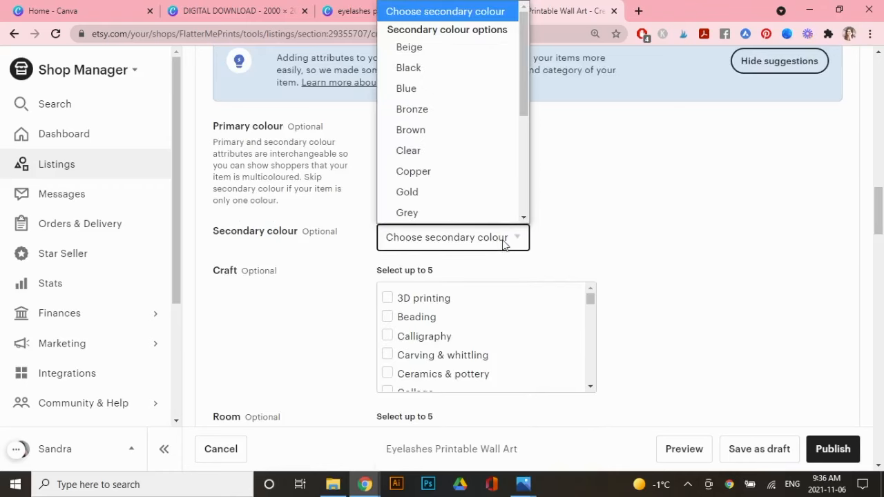
pyautogui.click(414, 68)
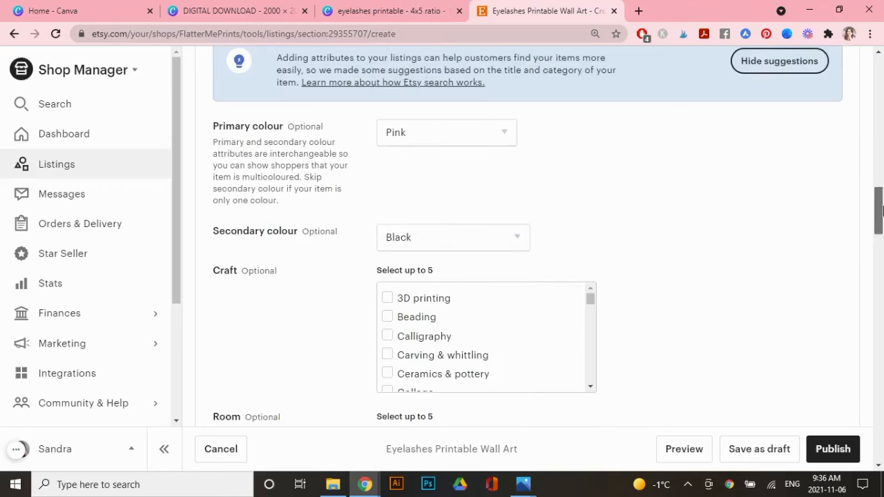
# Select Bedroom as the listing's room attribute.
pyautogui.moveTo(879, 212); pyautogui.dragTo(881, 233)
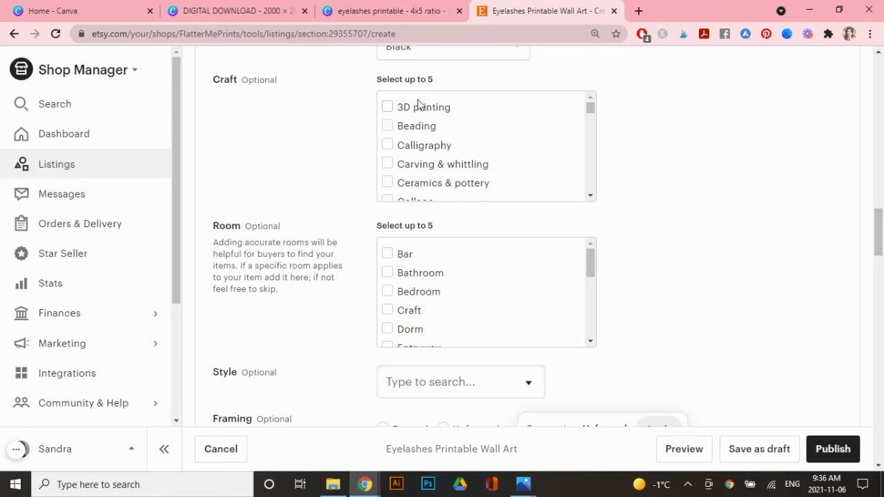
pyautogui.scroll(-1, 558, 261)
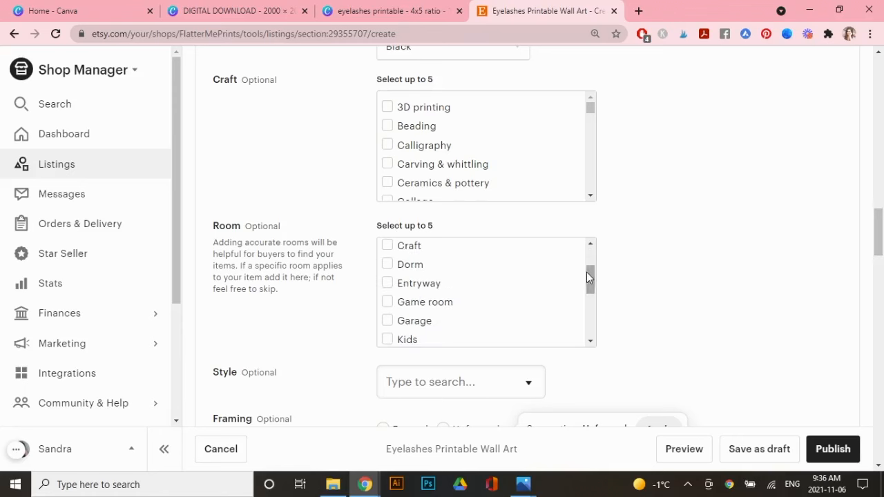
pyautogui.moveTo(587, 272); pyautogui.dragTo(588, 251)
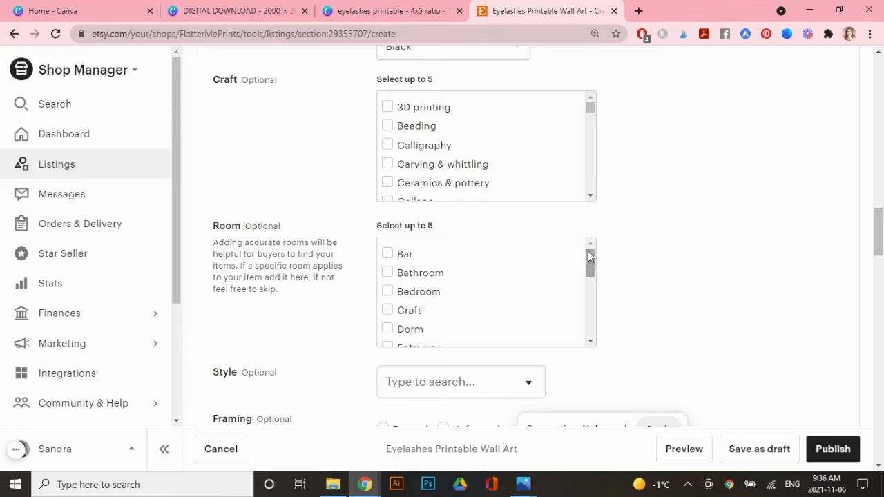
pyautogui.click(388, 291)
pyautogui.moveTo(590, 259); pyautogui.dragTo(398, 270)
# Fill the description with the prepared eyelash print text covering what buyers receive, additional options, returns and the shop link, and review it.
pyautogui.scroll(-10, 417, 312)
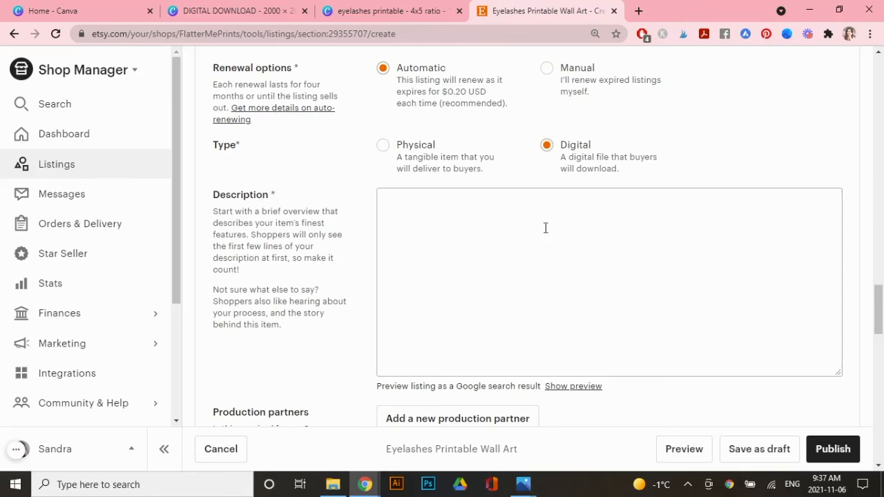
pyautogui.click(416, 212)
pyautogui.hotkey('ctrl', 'v')
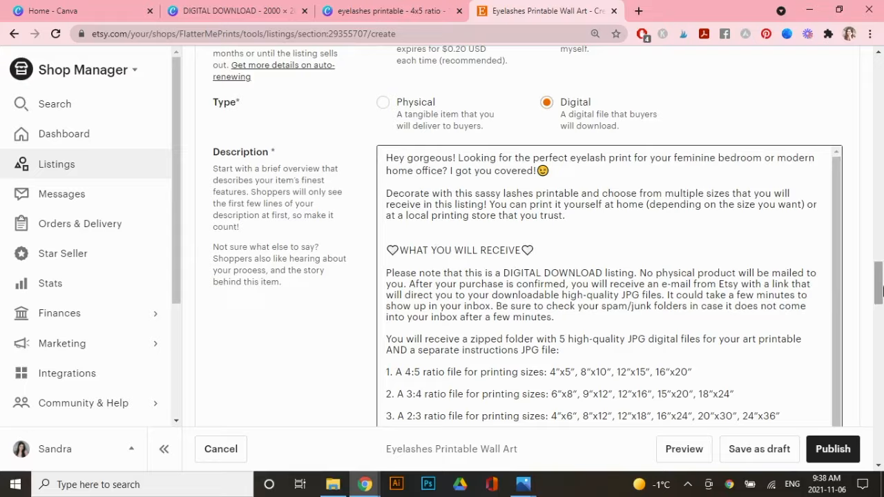
pyautogui.scroll(-2, 525, 266)
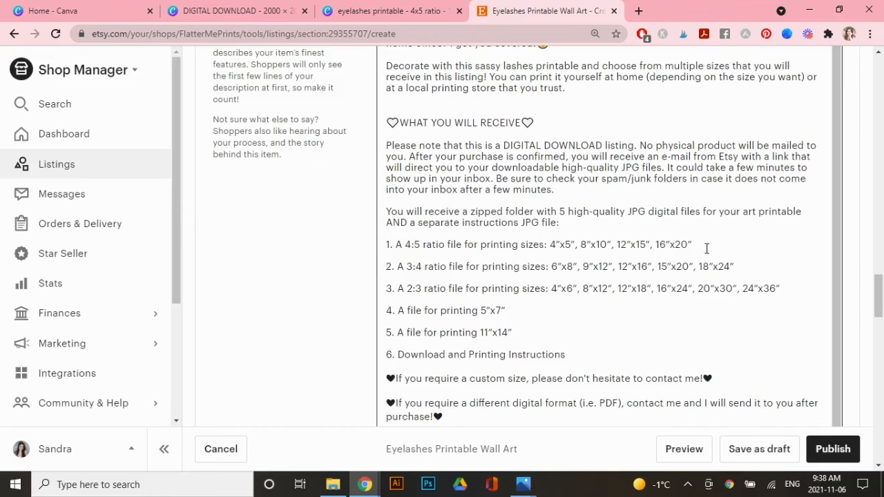
pyautogui.scroll(-1, 707, 249)
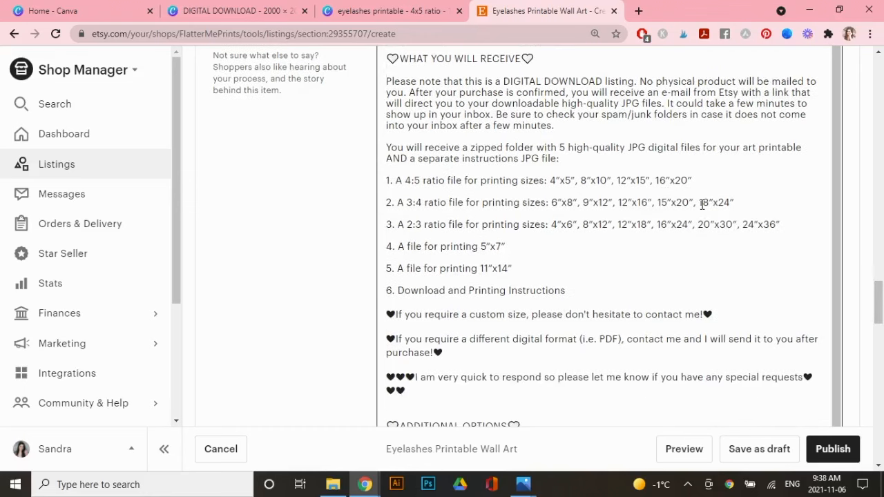
pyautogui.scroll(-1, 705, 205)
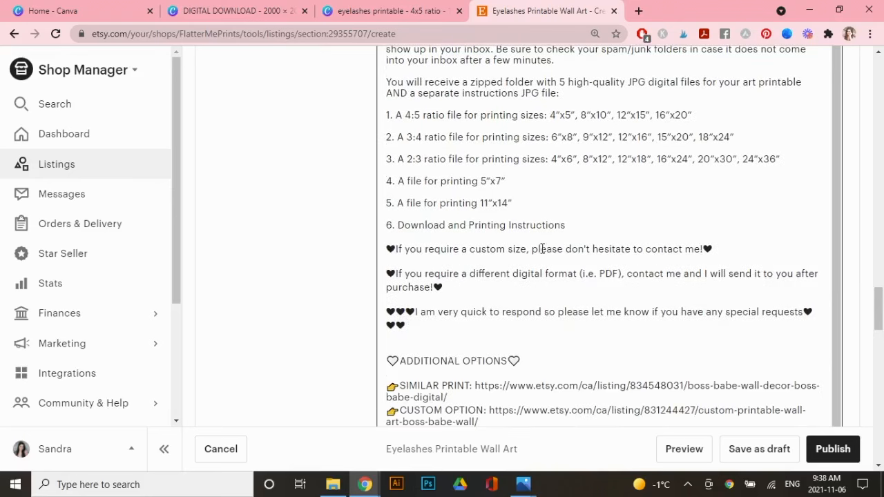
pyautogui.scroll(-3, 622, 262)
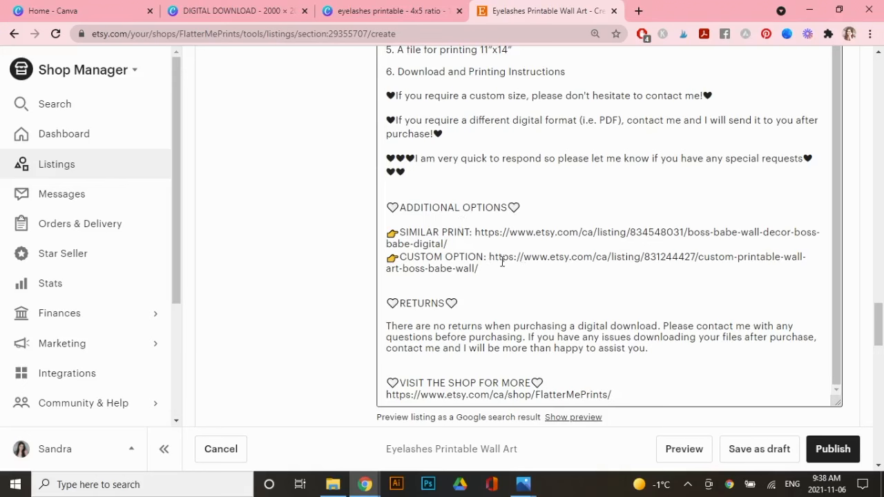
pyautogui.scroll(-1, 624, 279)
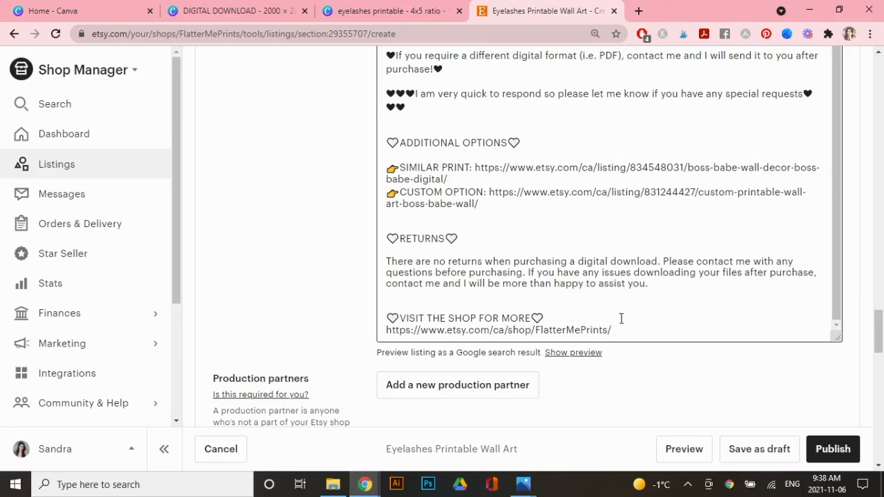
# Assign the listing to the "Eyelashes Prints" shop section.
pyautogui.scroll(-4, 489, 247)
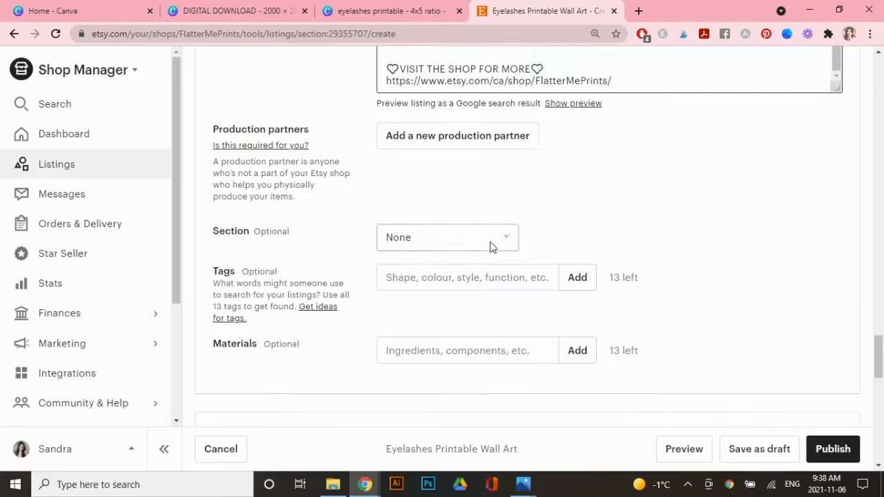
pyautogui.click(490, 245)
pyautogui.scroll(-3, 530, 124)
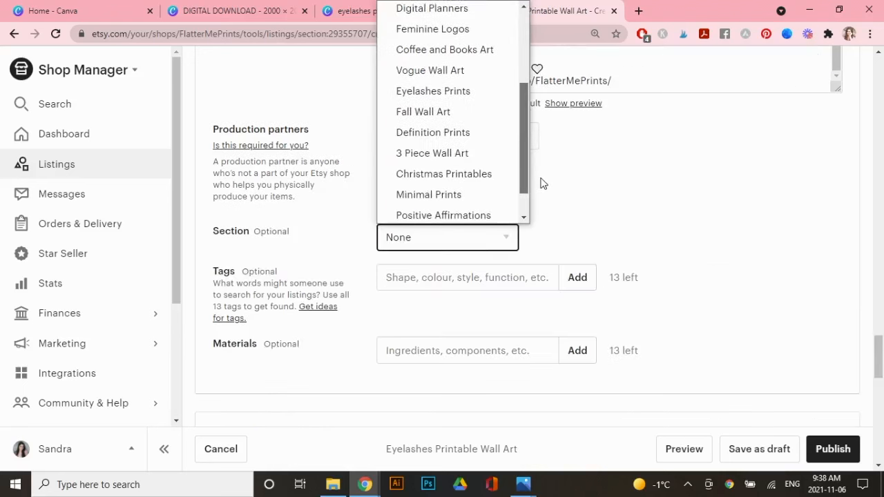
pyautogui.click(421, 73)
pyautogui.click(479, 278)
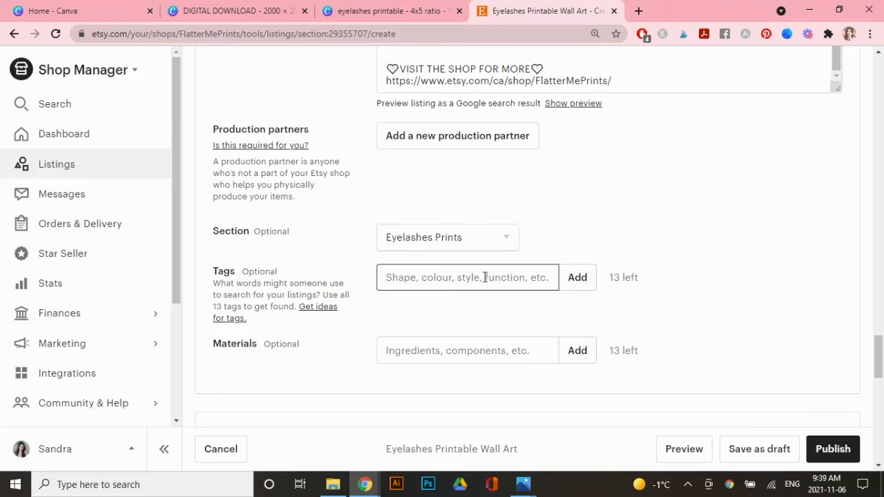
pyautogui.scroll(-2, 485, 277)
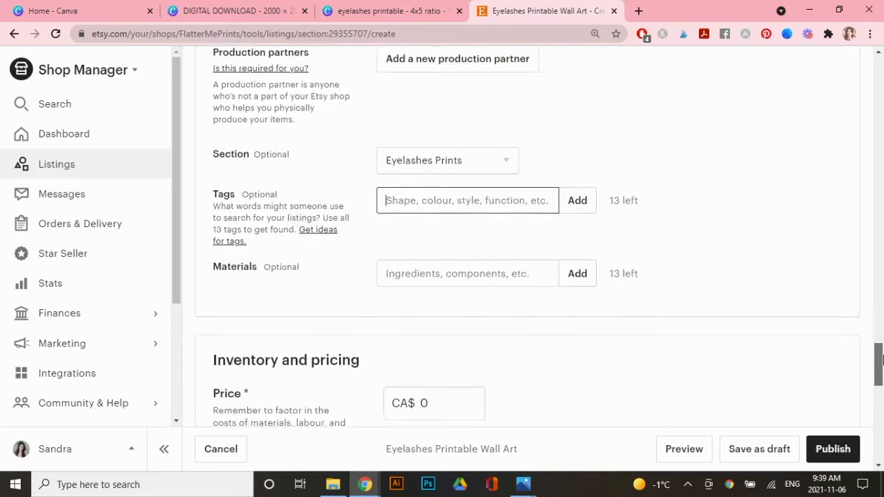
pyautogui.click(413, 213)
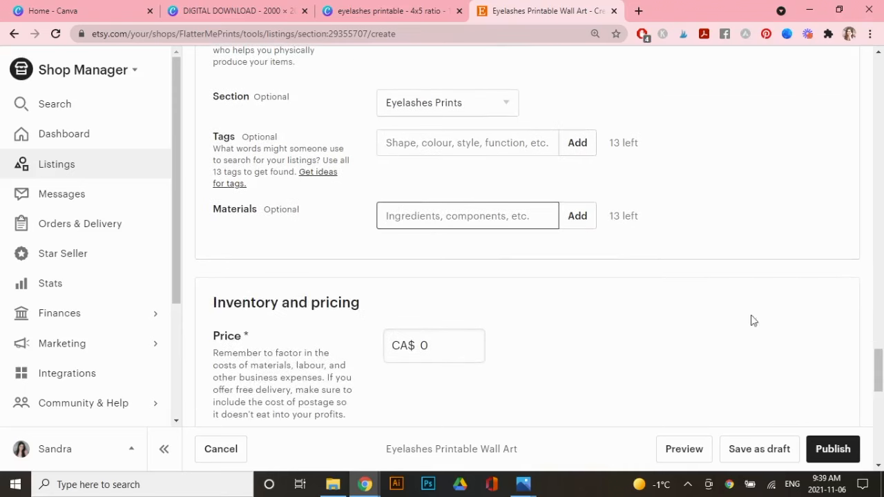
# Set the listing's price to CA$ 5.00 and its quantity to 100.
pyautogui.scroll(-1, 501, 136)
pyautogui.click(454, 276)
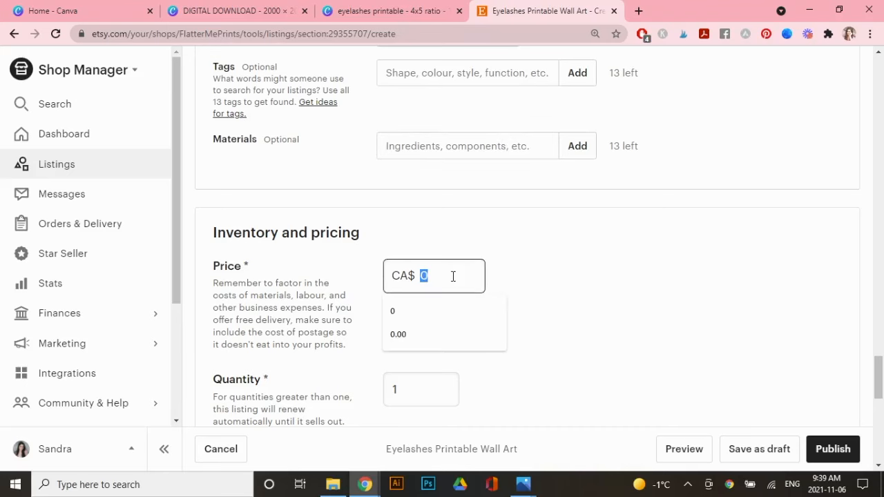
pyautogui.write('5.00')
pyautogui.click(581, 275)
pyautogui.scroll(-2, 620, 274)
pyautogui.click(420, 261)
pyautogui.click(420, 262)
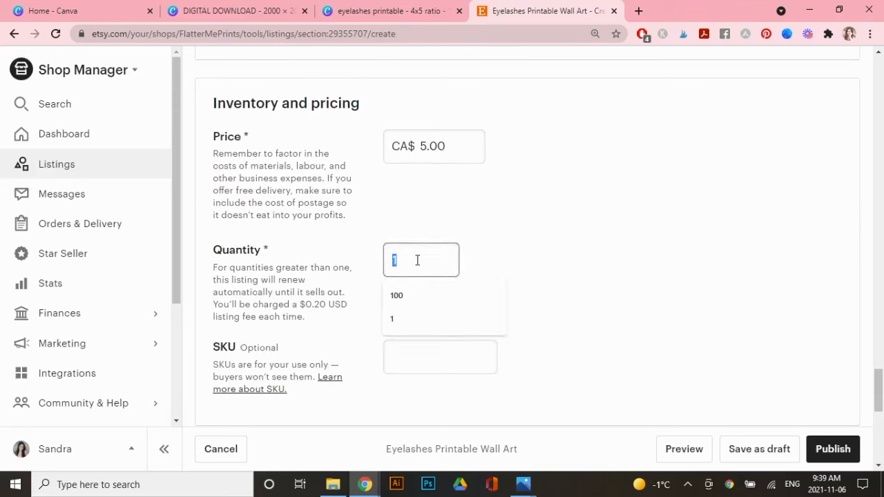
pyautogui.click(417, 302)
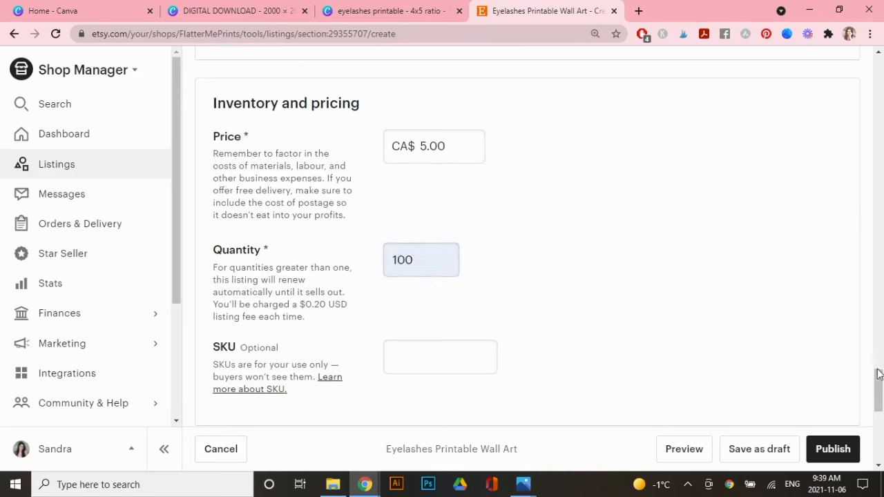
# Upload the "eyelashes printables" zip and the "Printable Wall Art Instructions - 5 JPEG Files" image as the listing's digital files.
pyautogui.scroll(-5, 881, 392)
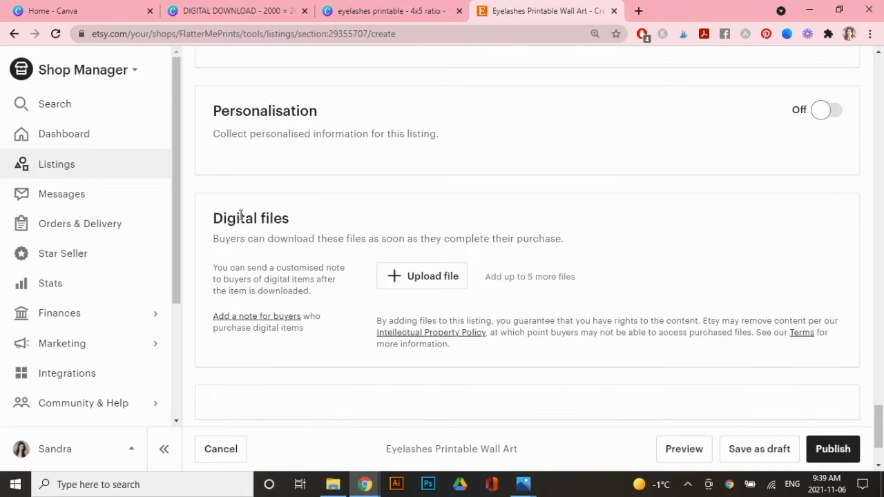
pyautogui.click(422, 276)
pyautogui.doubleClick(452, 196)
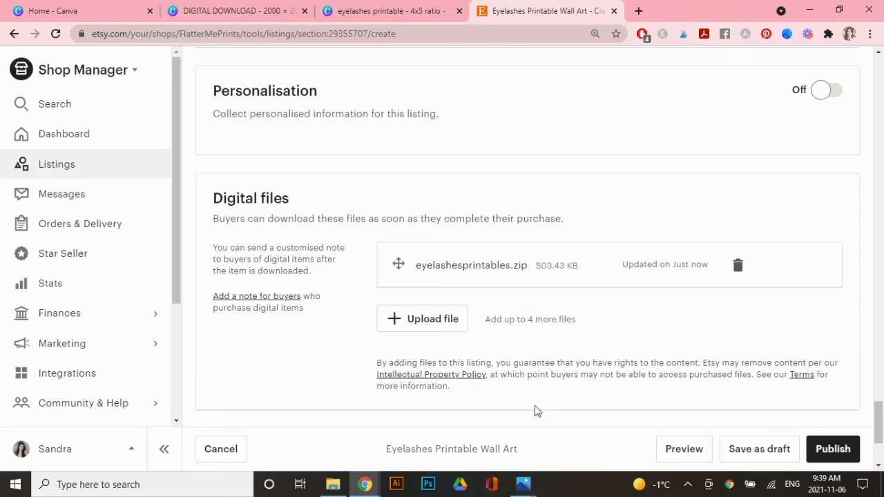
pyautogui.click(535, 473)
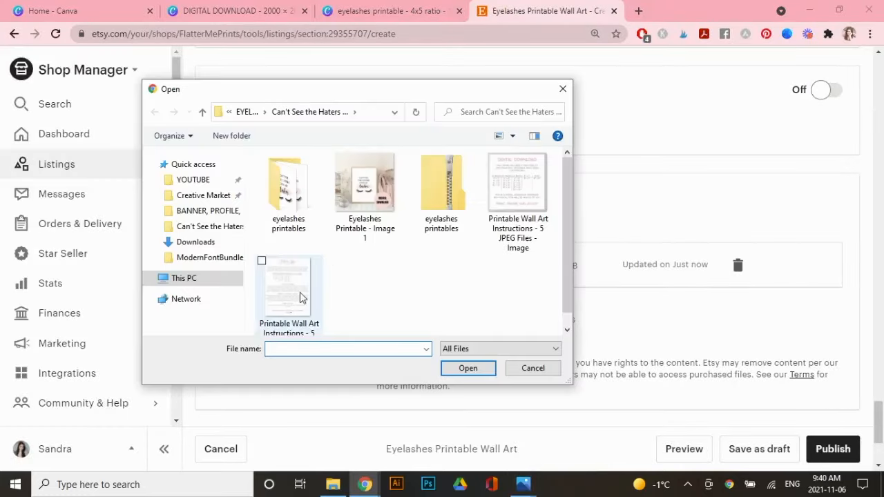
pyautogui.doubleClick(300, 296)
pyautogui.scroll(-1, 691, 373)
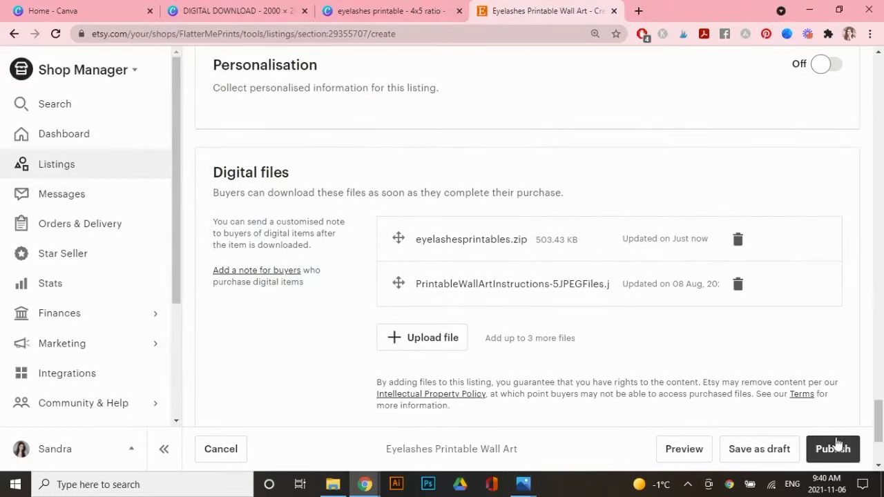